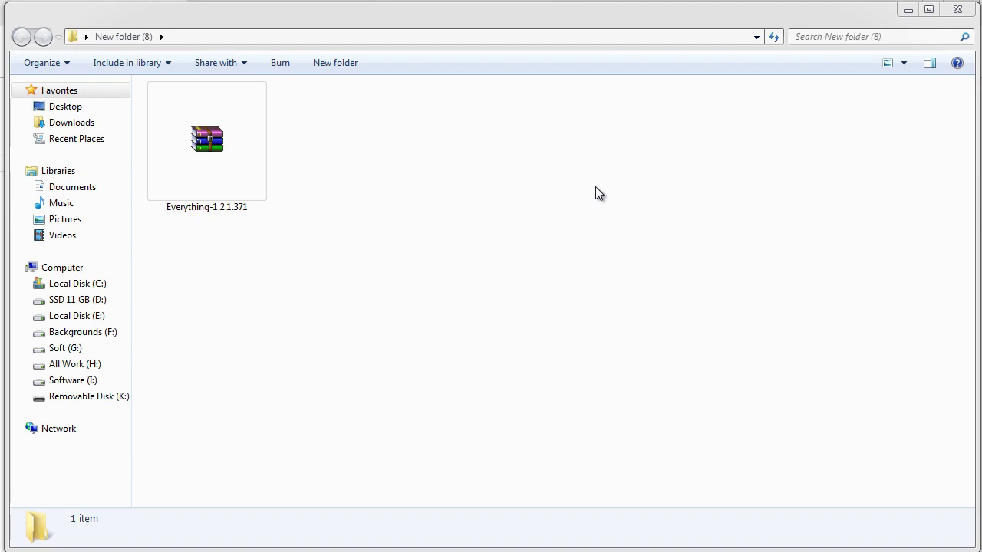
left_click(215, 161)
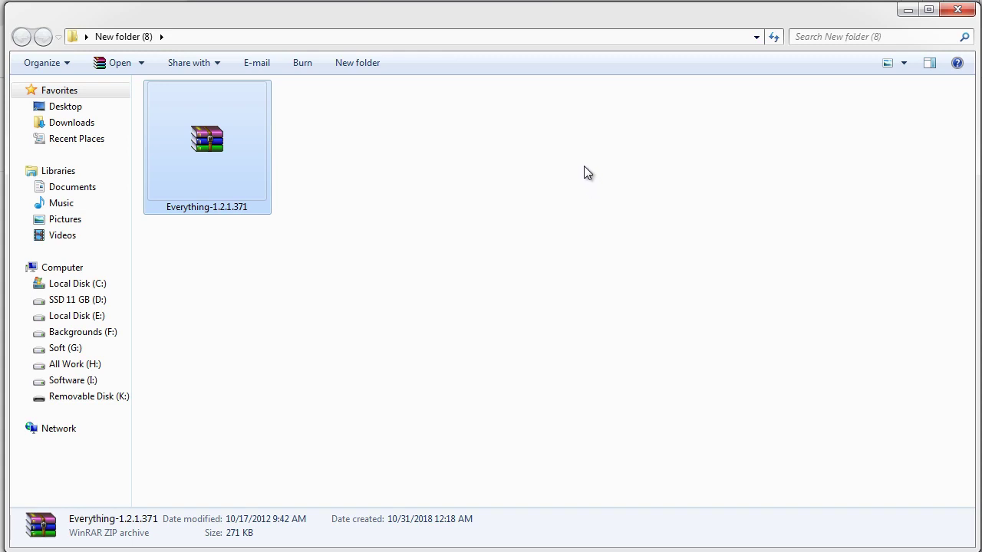
left_click(408, 176)
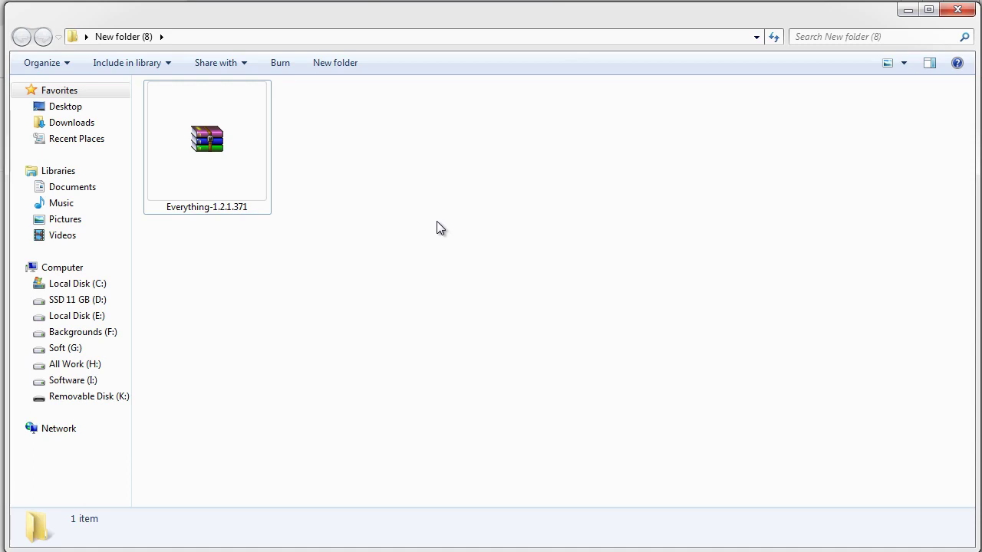
left_click(247, 164)
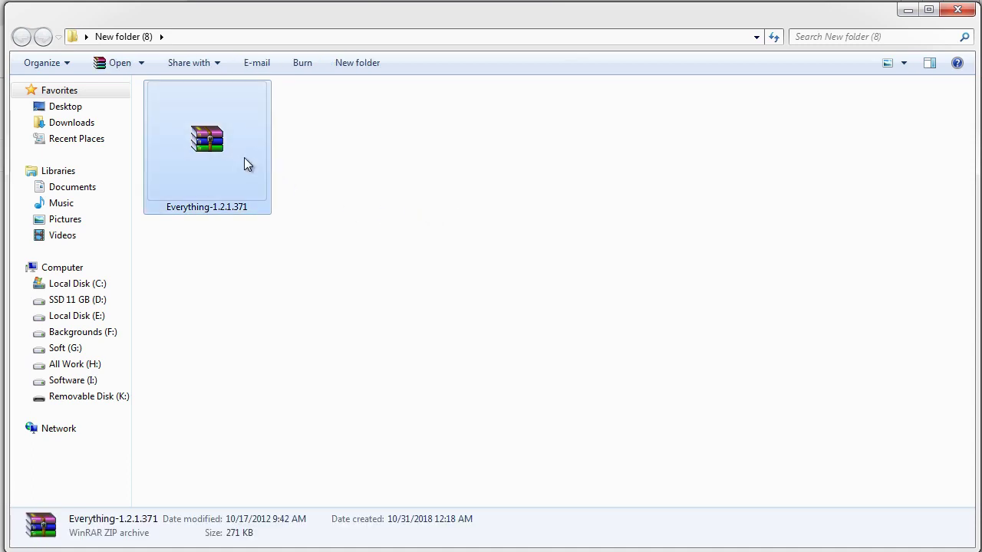
left_click(339, 225)
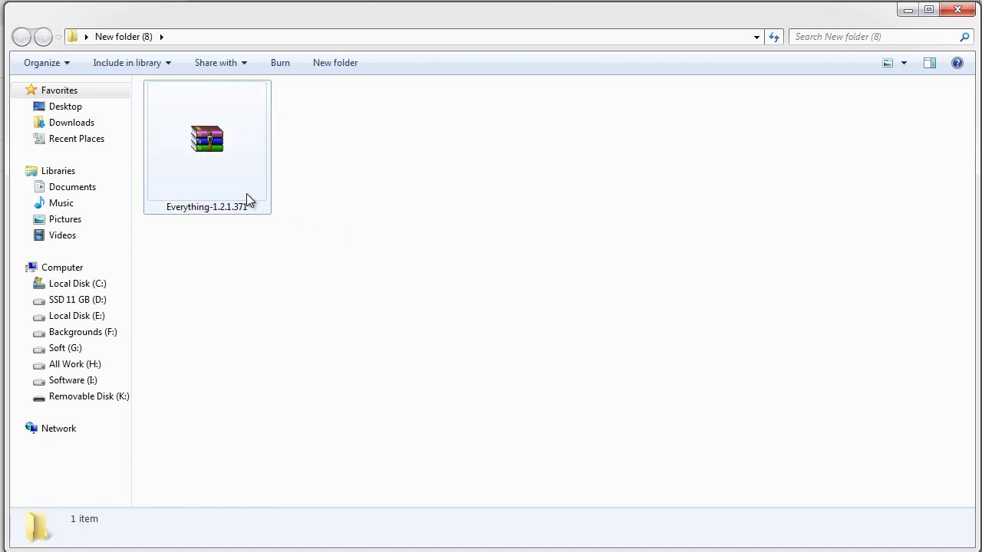
left_click(230, 164)
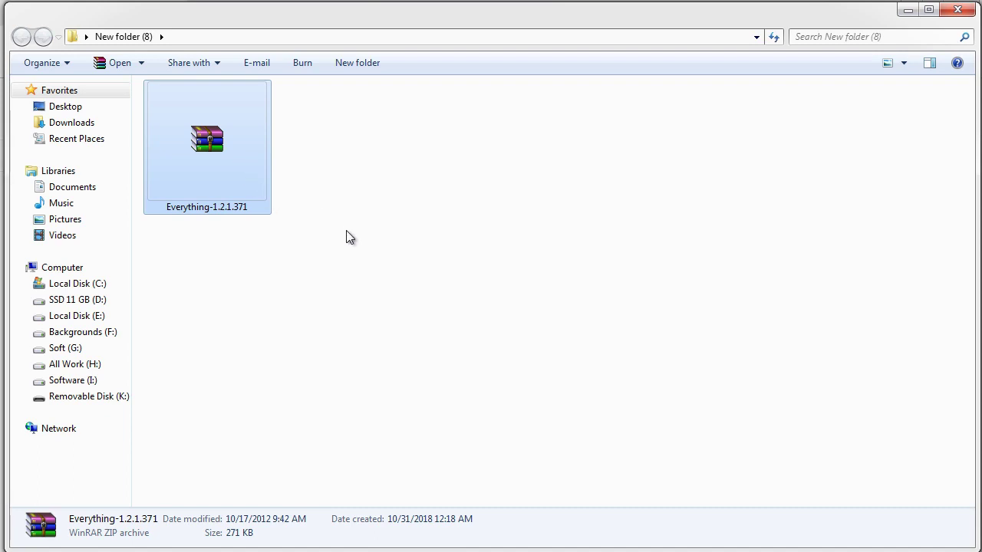
left_click(346, 237)
left_click(225, 178)
left_click(328, 243)
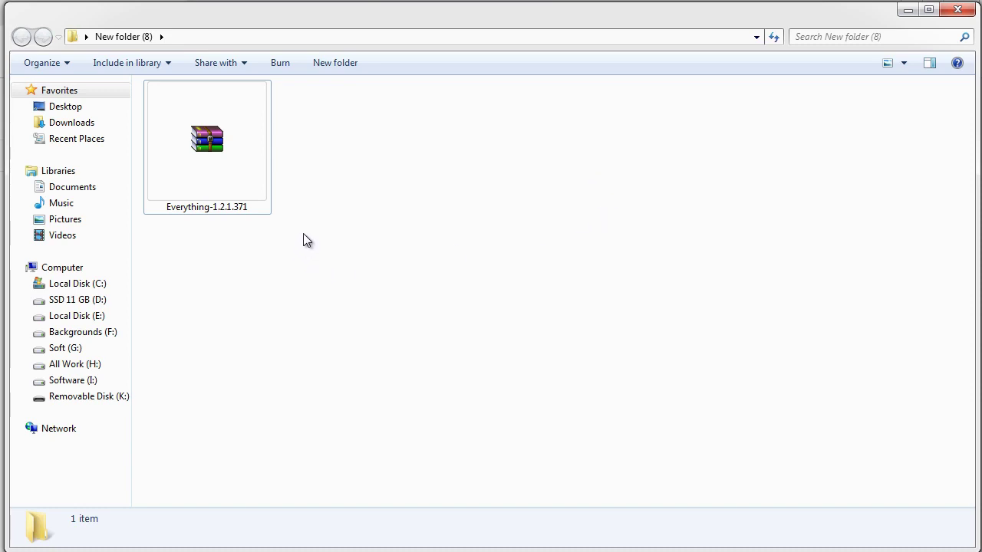
left_click(219, 176)
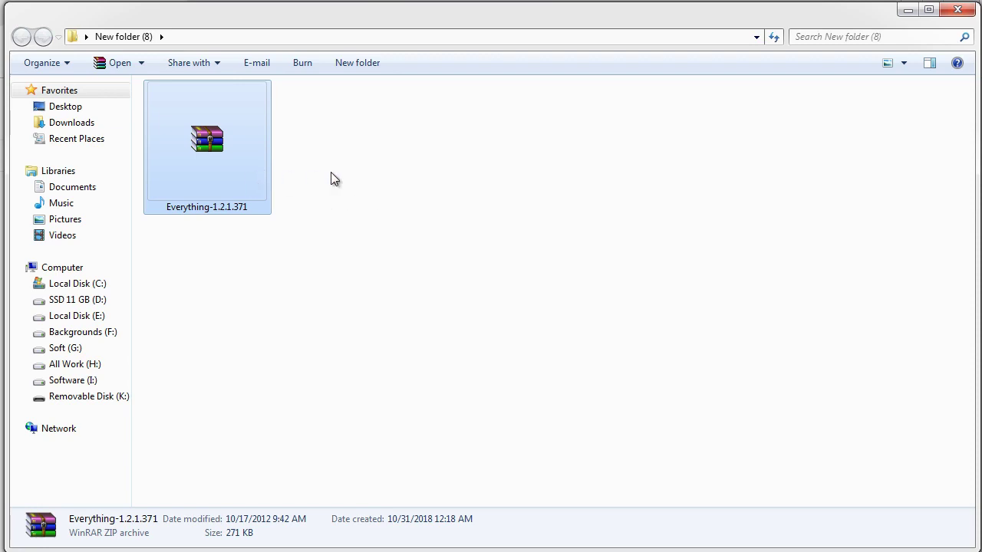
left_click(280, 180)
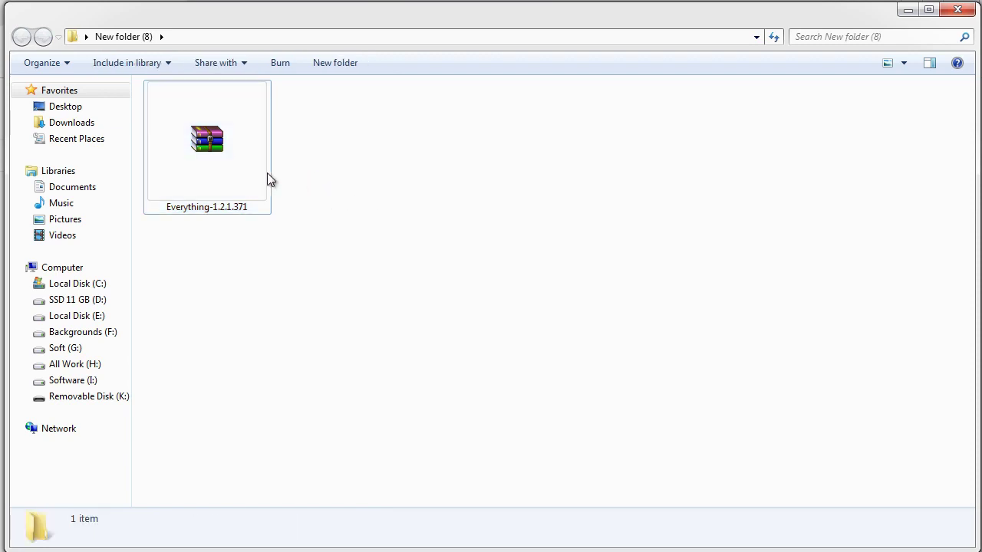
left_click(219, 176)
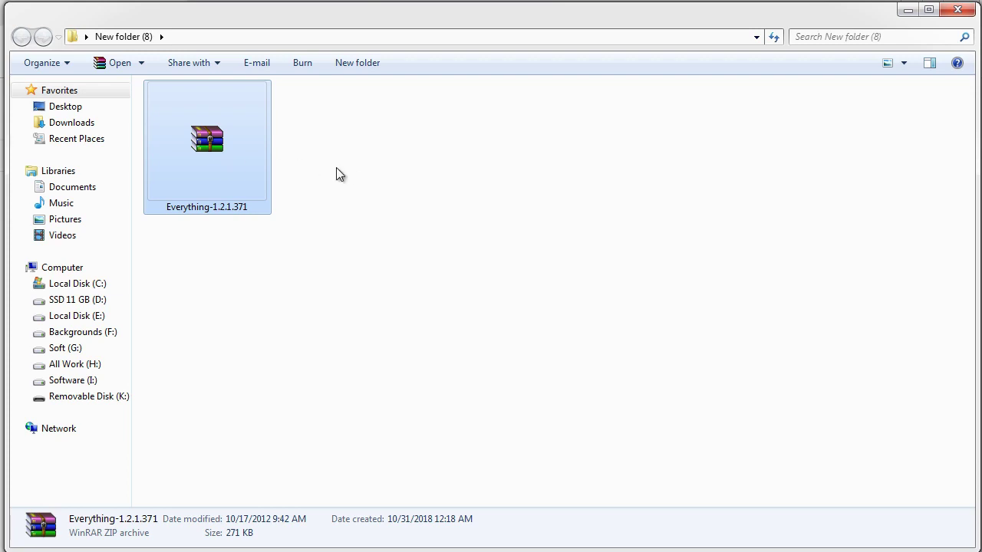
- Open the Everything-1.2.1.371 archive to examine the application file it contains, and close the archive window
double_click(220, 148)
left_click_drag(437, 113, 486, 111)
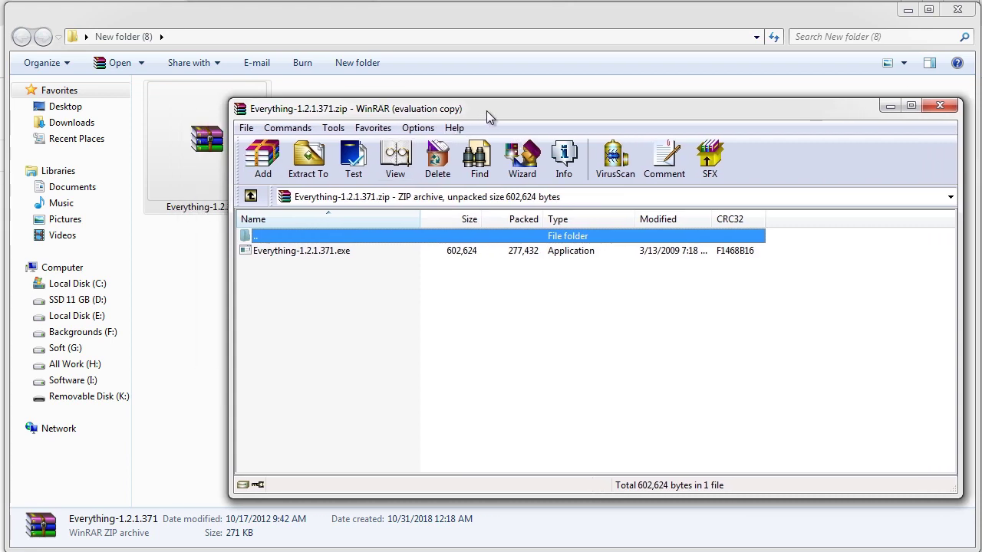
left_click(683, 305)
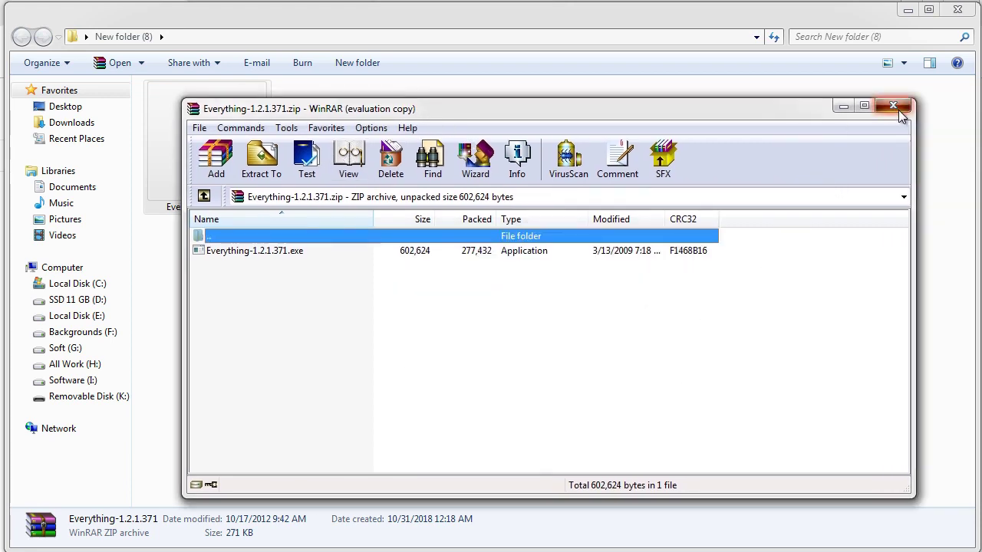
left_click(249, 250)
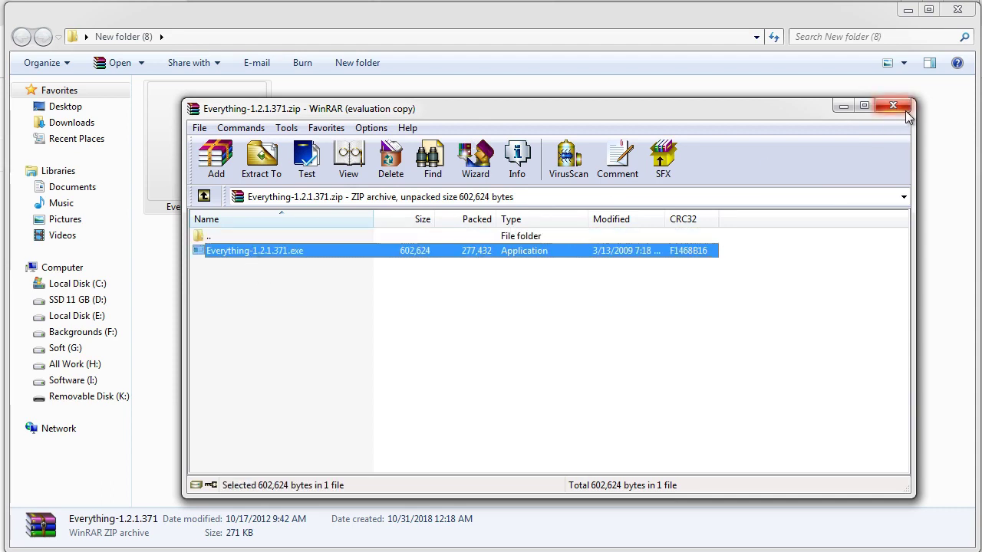
left_click(893, 105)
- Extract the Everything-1.2.1.371 archive directly into the current folder
right_click(229, 114)
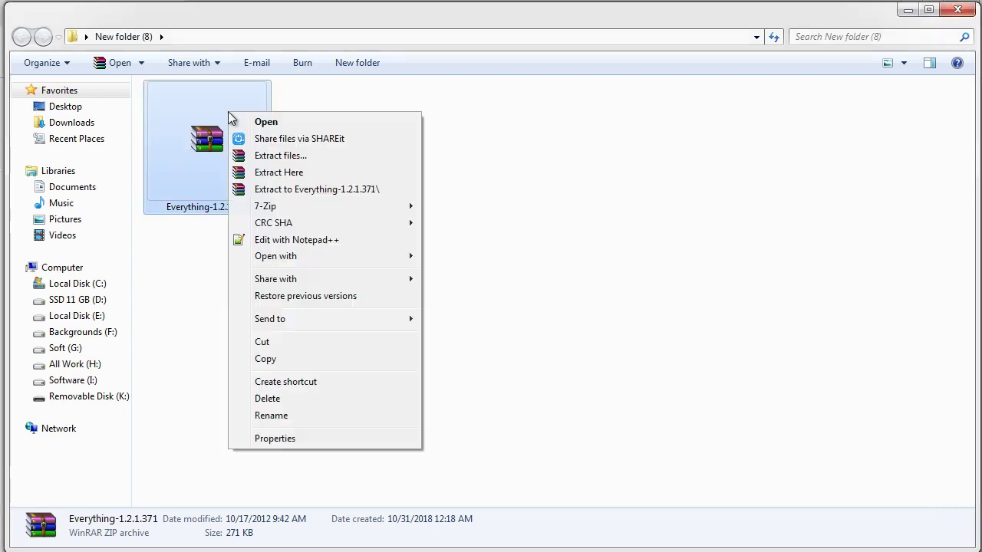
left_click(290, 173)
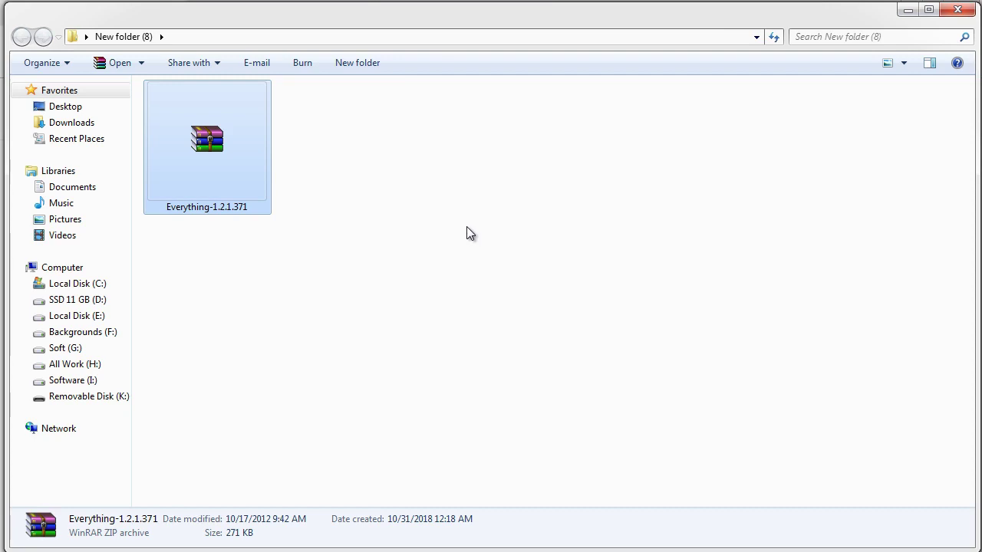
left_click(195, 174)
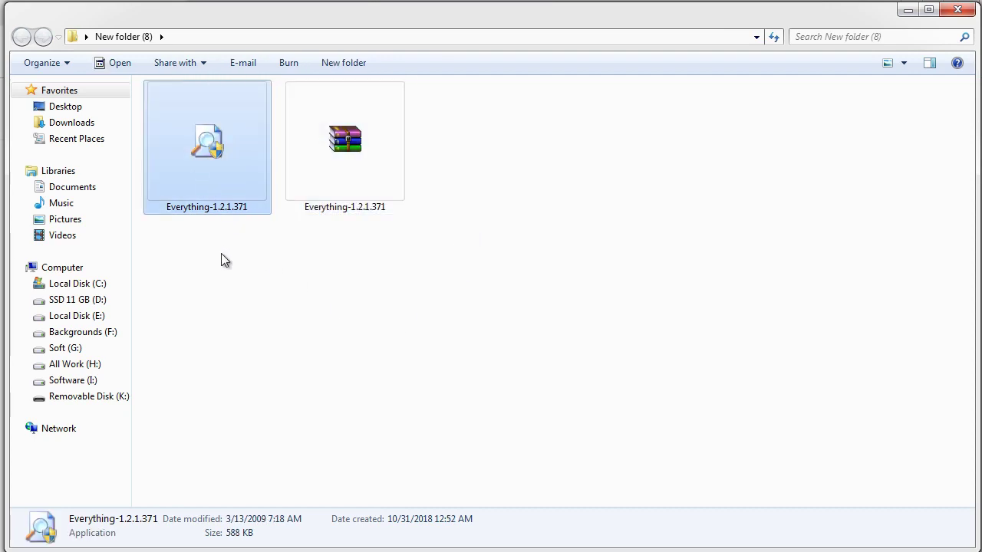
left_click(263, 272)
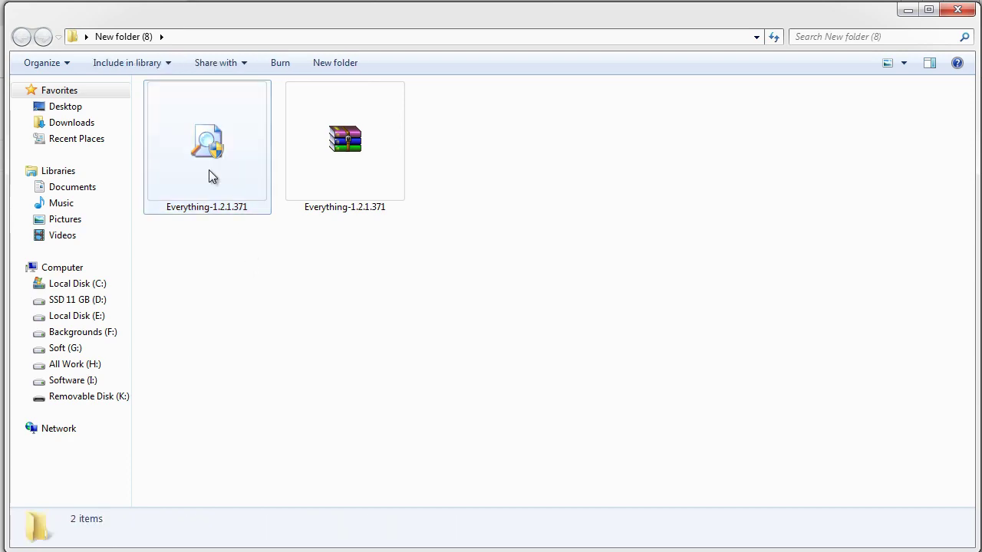
- Launch the extracted Everything-1.2.1.371 application and move its window slightly lower over the folder
double_click(215, 130)
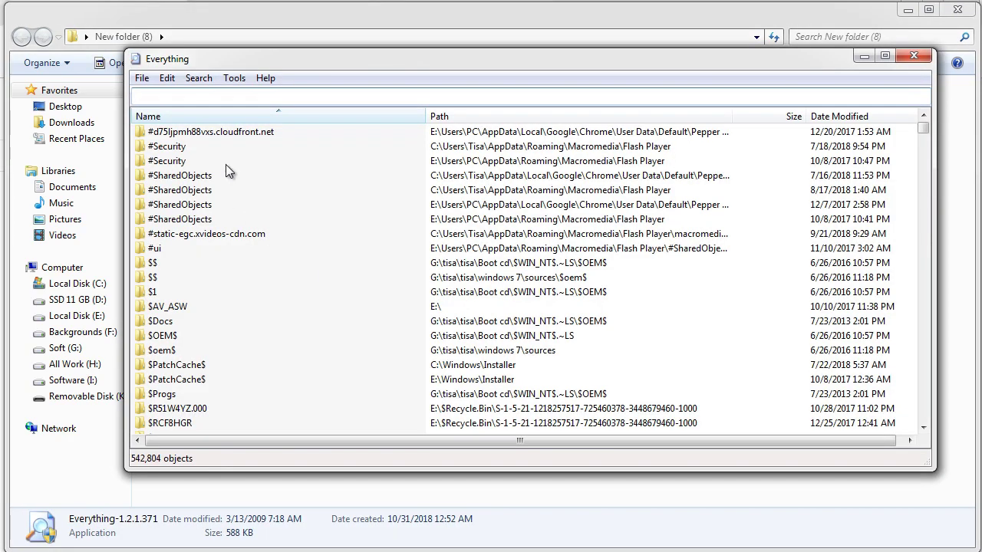
left_click(179, 95)
left_click_drag(309, 59, 319, 67)
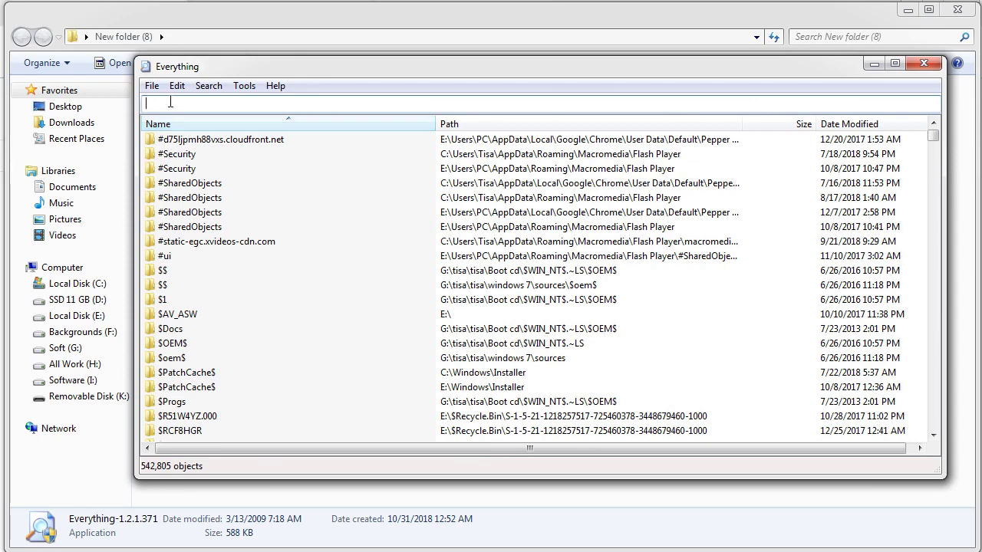
left_click_drag(328, 67, 335, 90)
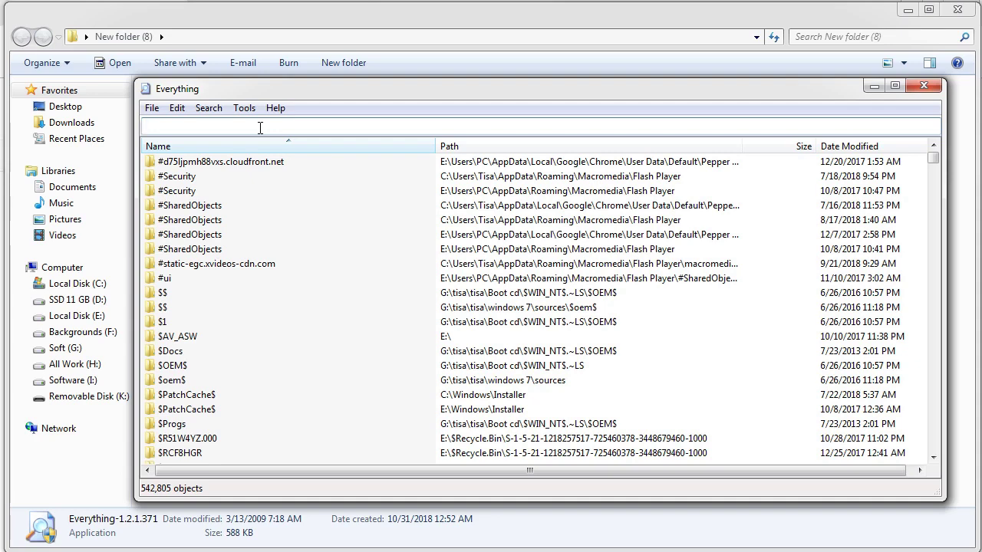
- Search all drives for "adobe photoshop cs6" in Everything
type("ad")
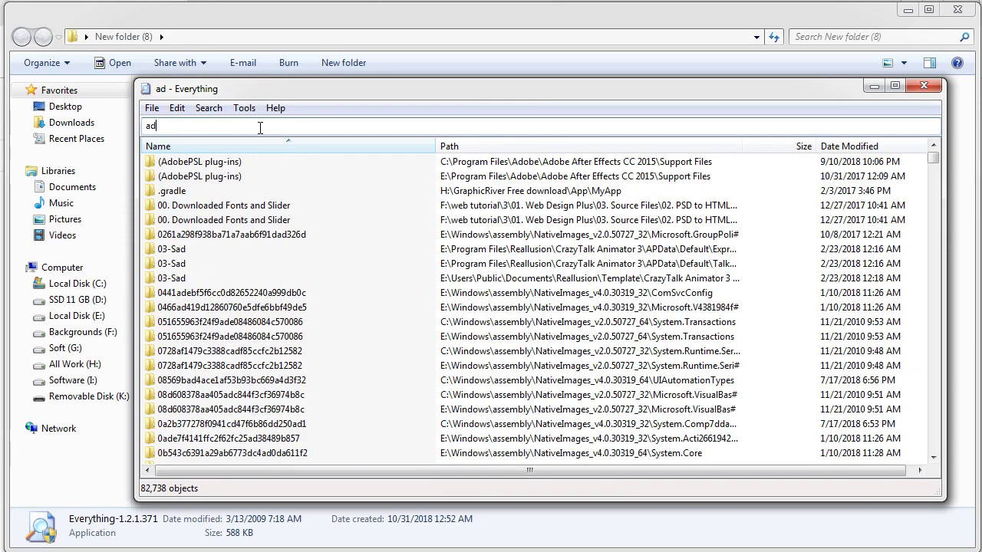
type("obe photo")
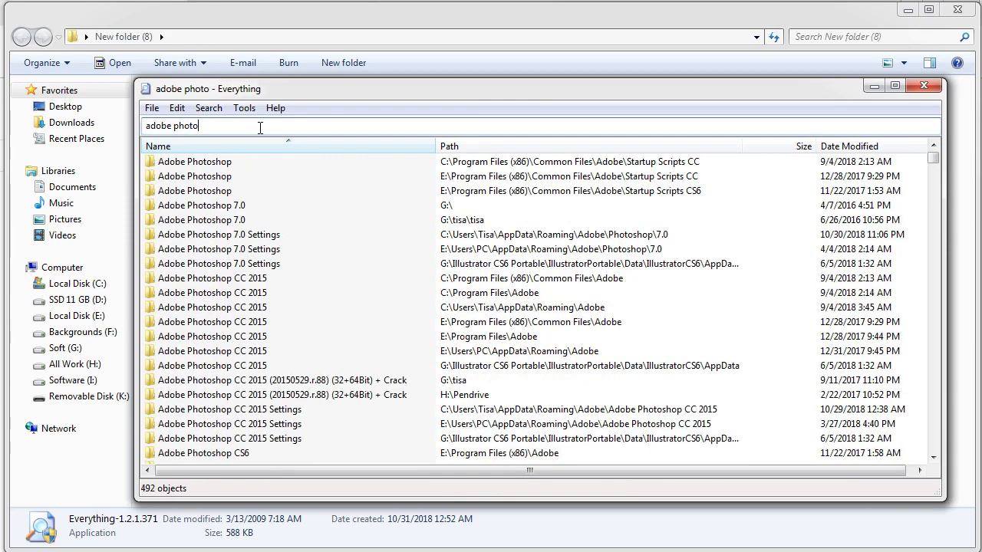
type("shop ")
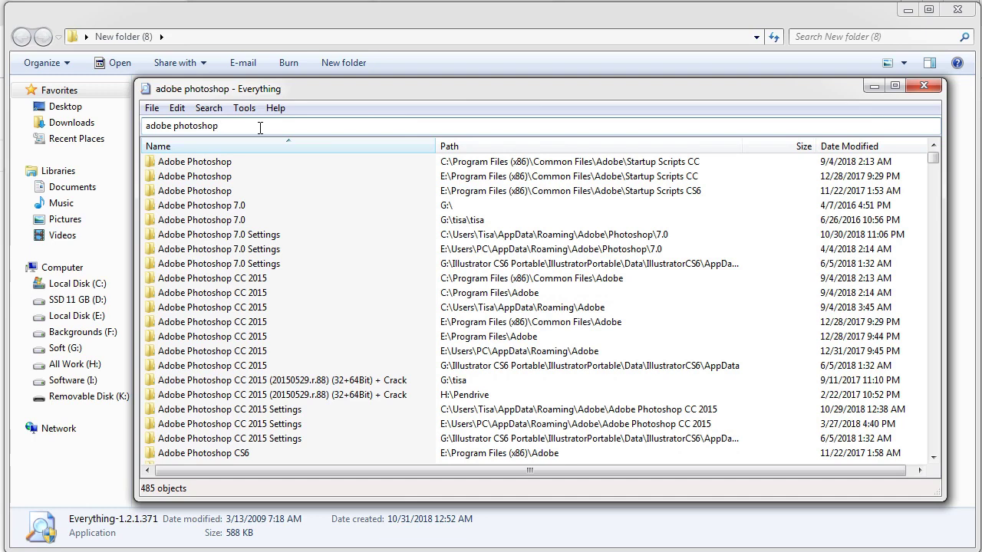
type("cs")
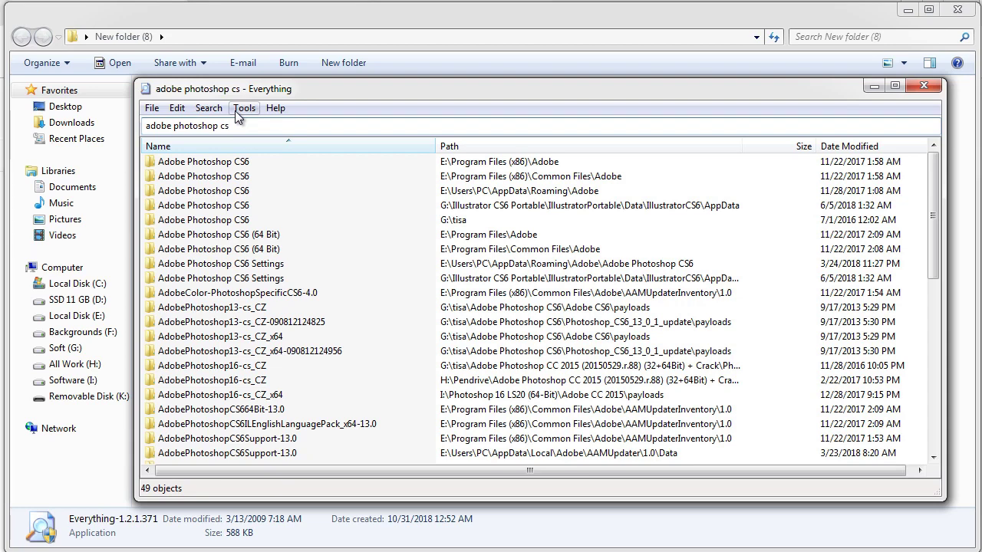
type("6")
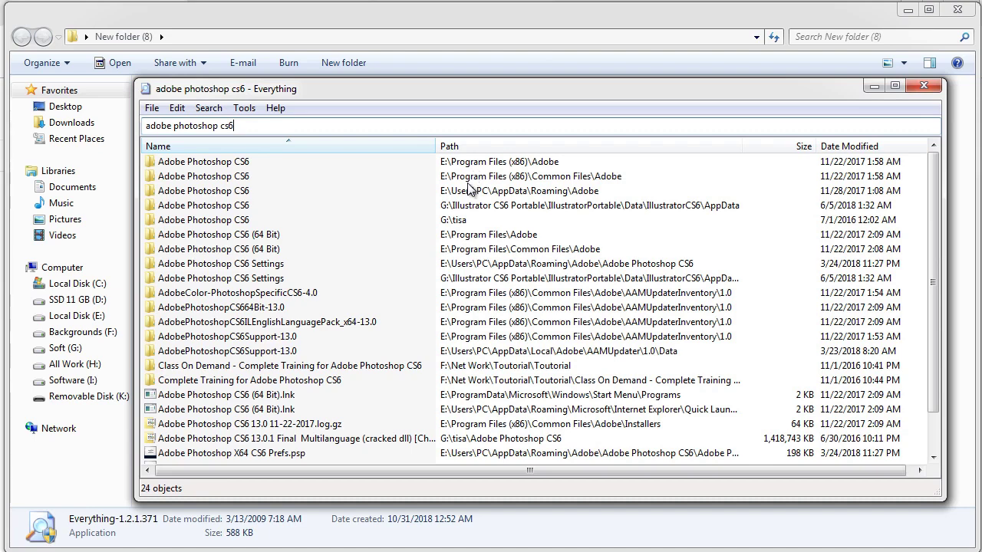
- Open the path of the Adobe Photoshop CS6 result dated 7/1/2016, view that folder's contents, and close the Explorer window
left_click(218, 221)
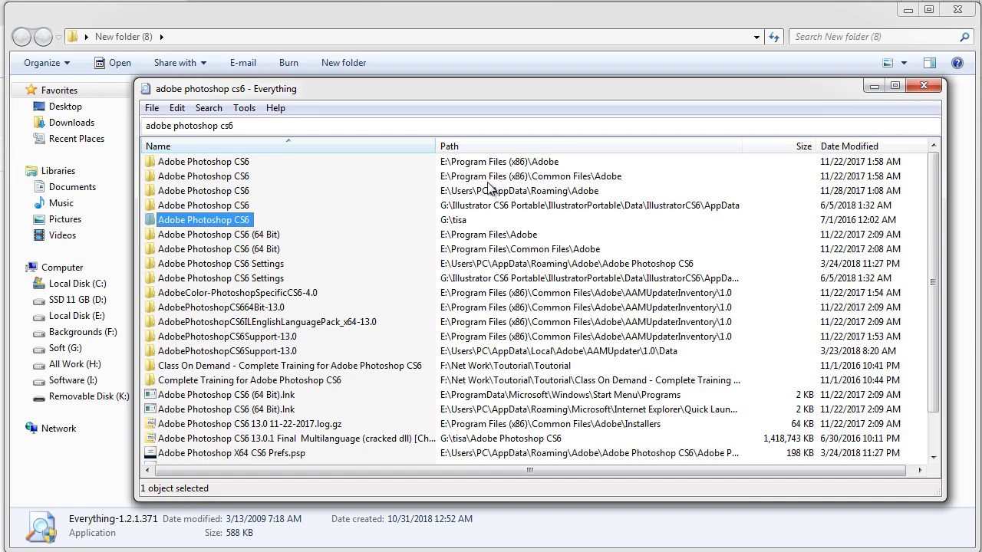
right_click(218, 222)
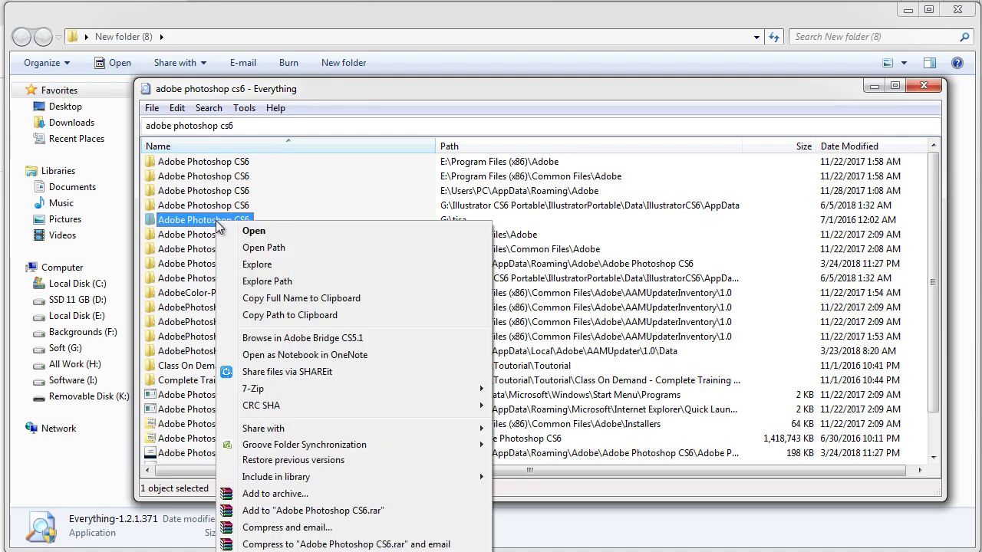
left_click(296, 250)
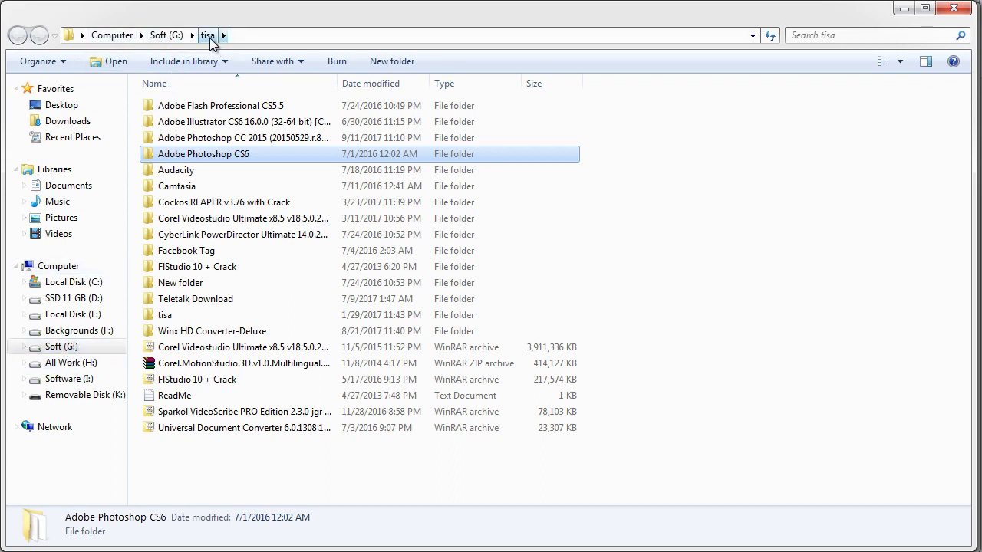
left_click(198, 156)
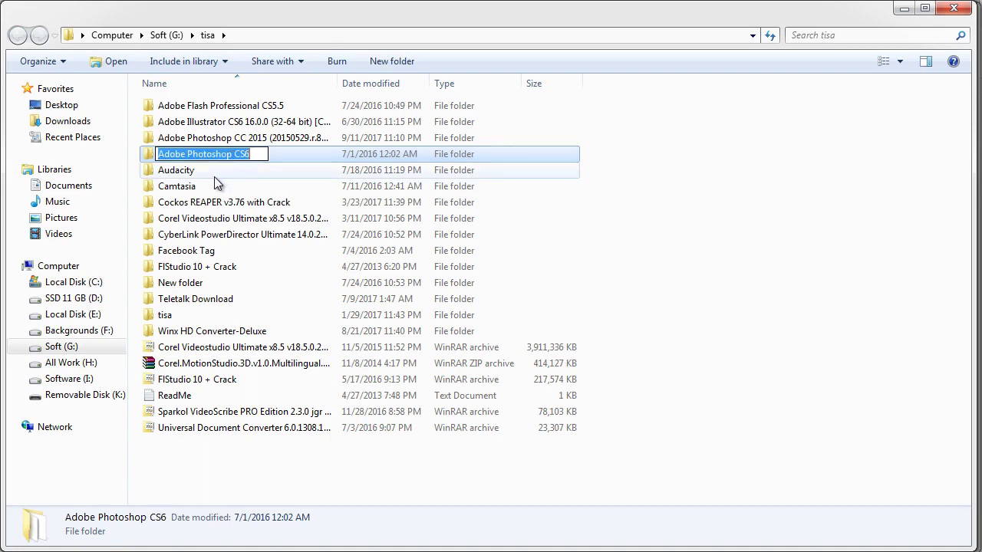
left_click(214, 171)
double_click(217, 155)
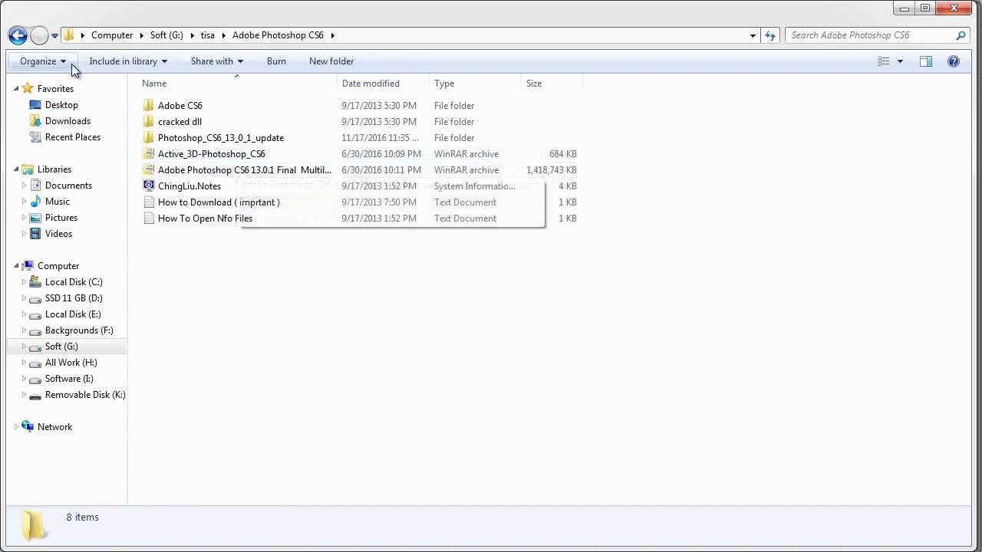
left_click(953, 10)
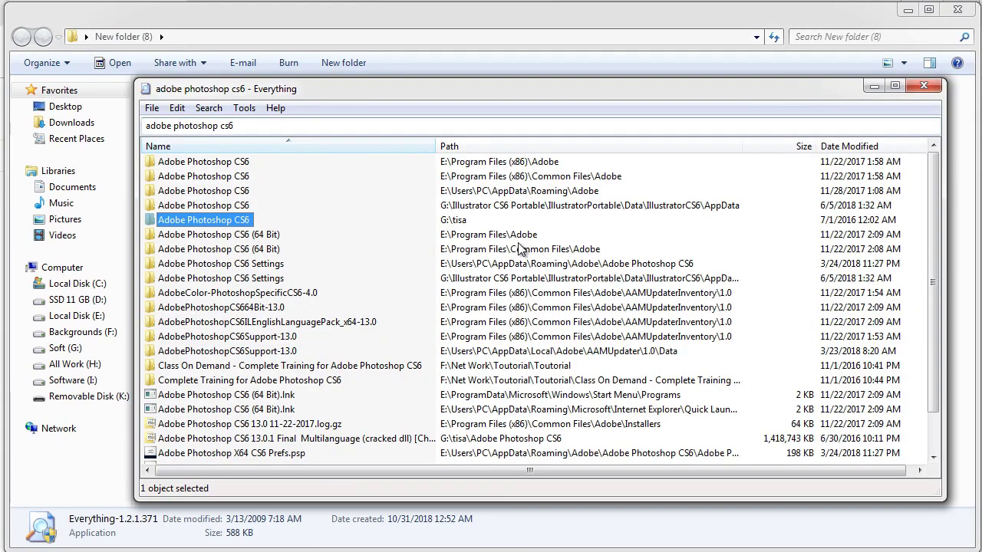
- Explore the selected Adobe Photoshop CS6 result directly from the search results, and close the folder window
right_click(237, 223)
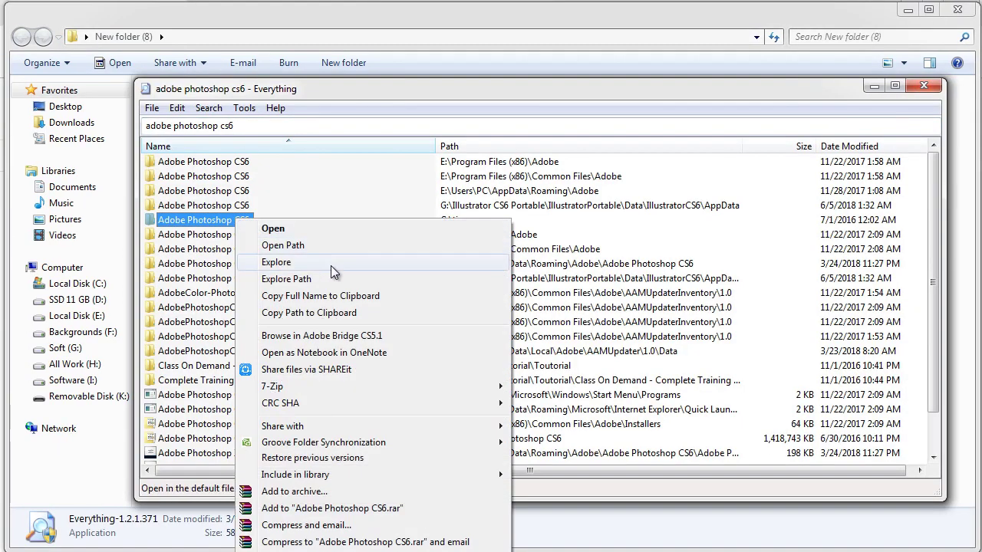
left_click(311, 263)
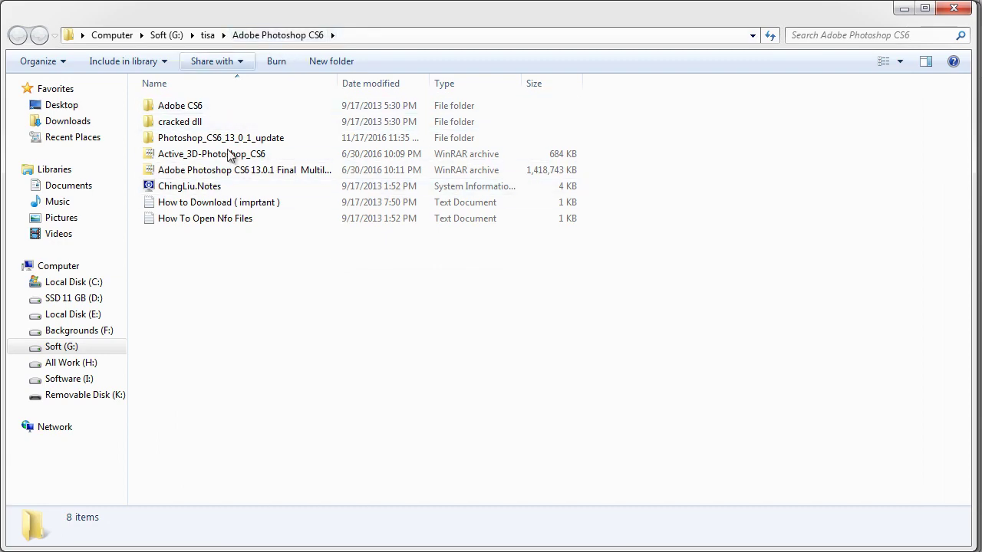
left_click(954, 9)
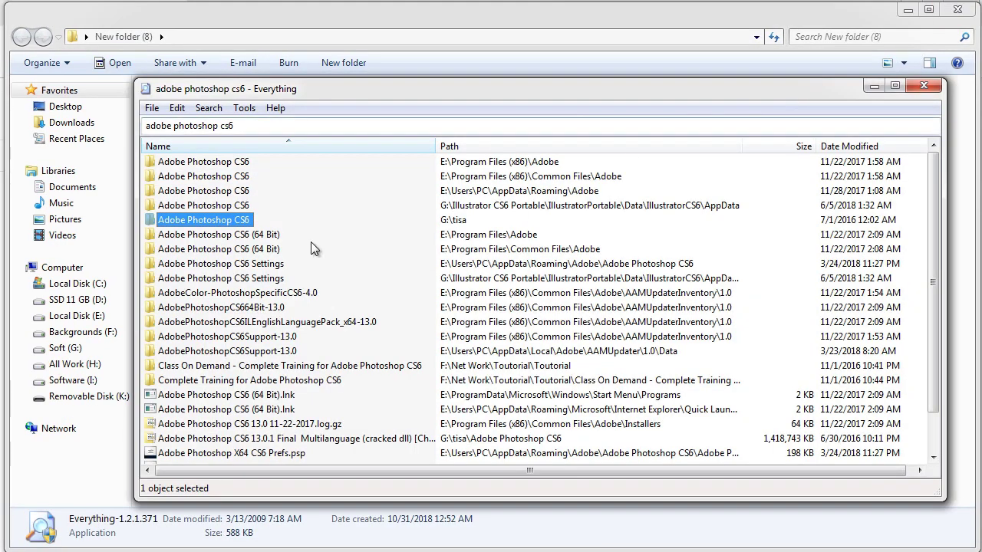
- Replace the search text with "adut" to look for other files
left_click(283, 124)
key("ctrl+a")
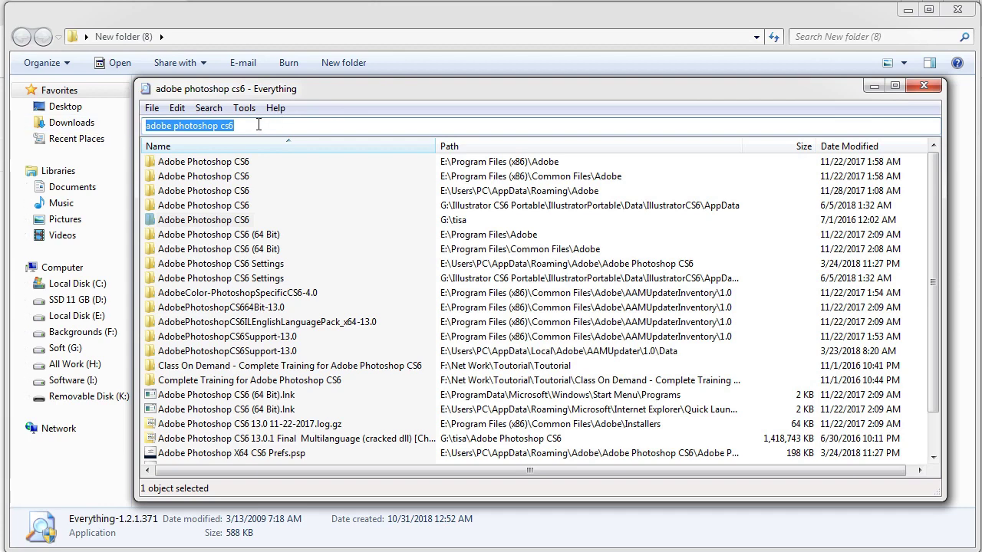
left_click(261, 125)
key("ctrl+a")
type("adut")
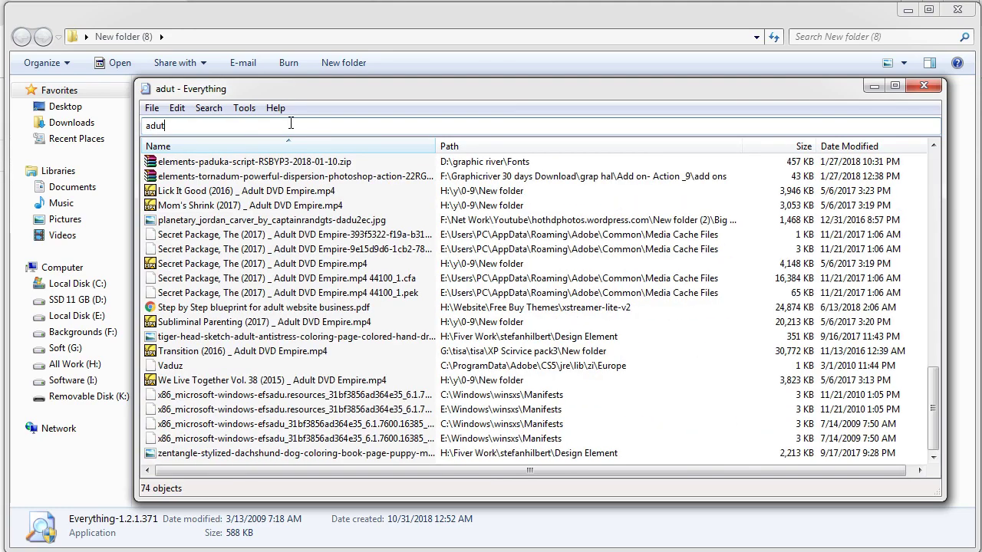
- Replace the search text with "audio son" to find the audio songs folder across all drives
key("BackSpace")
type("dio")
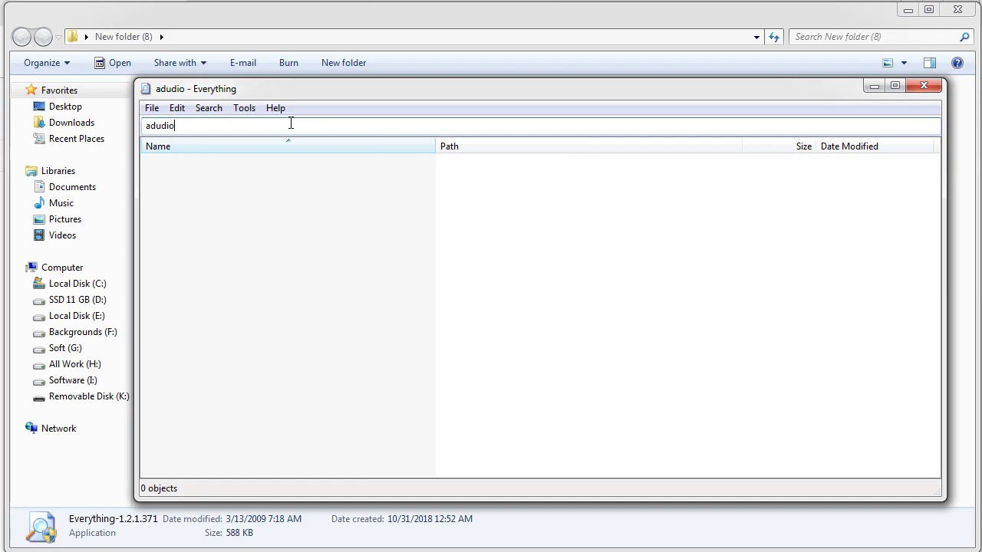
key("BackSpace")
key("BackSpace")
key("BackSpace")
key("BackSpace")
key("BackSpace")
key("BackSpace")
type("a")
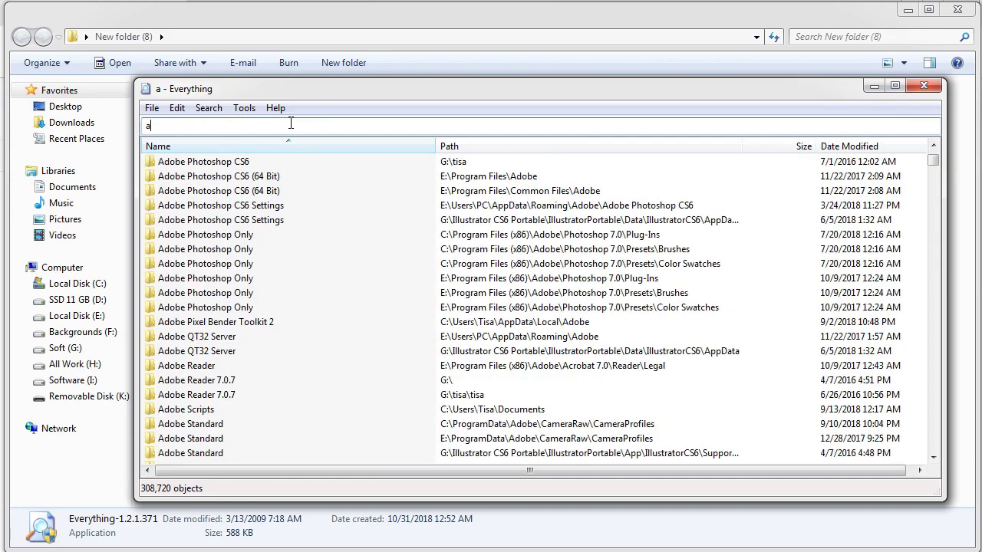
type("udio son")
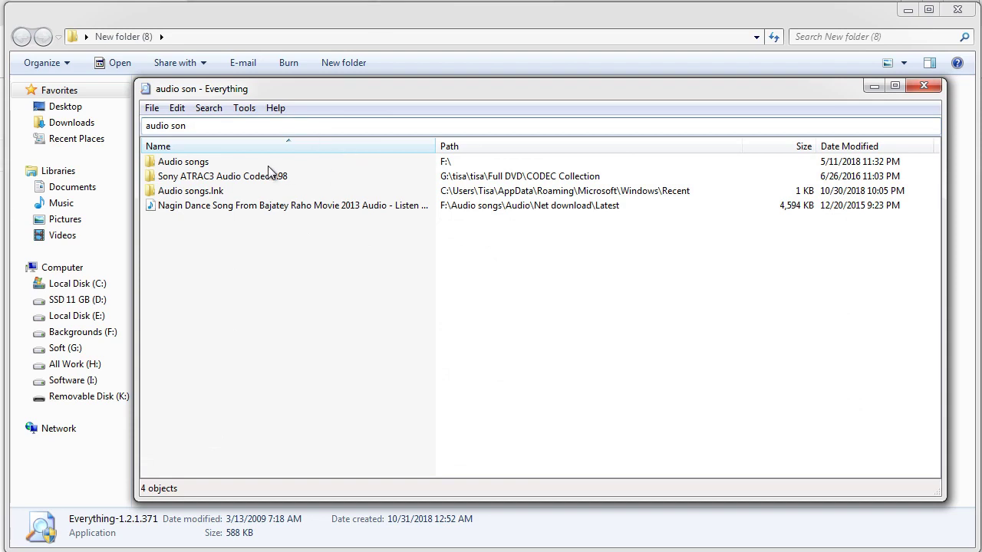
- Open the path of the Audio songs result on F:, look inside the folder, return to the drive, and close the Explorer window
left_click(178, 163)
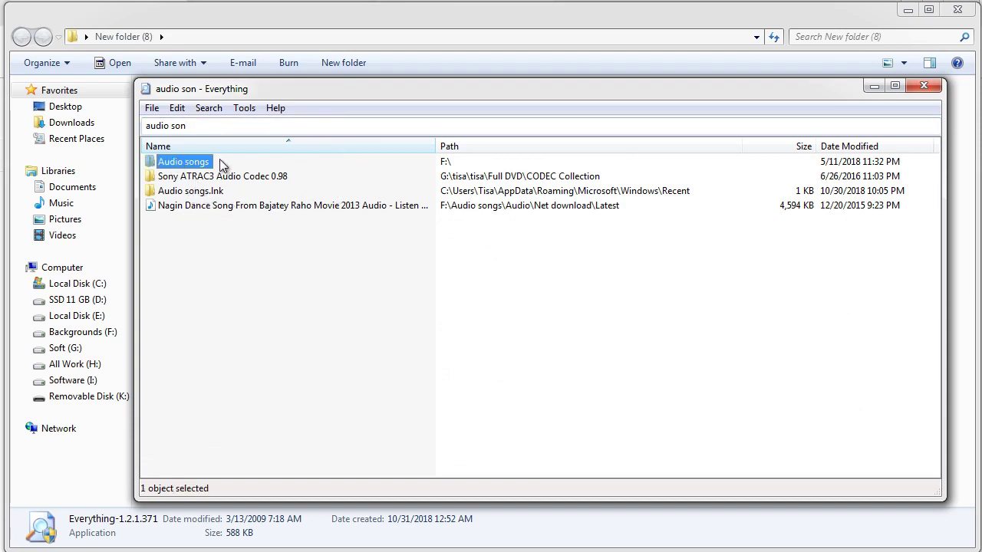
left_click_drag(205, 131, 144, 128)
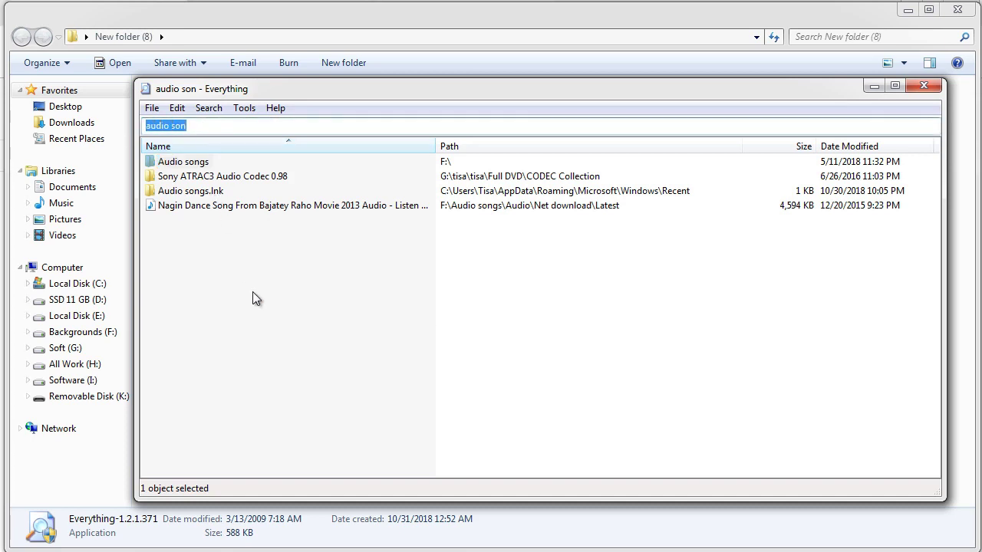
right_click(197, 164)
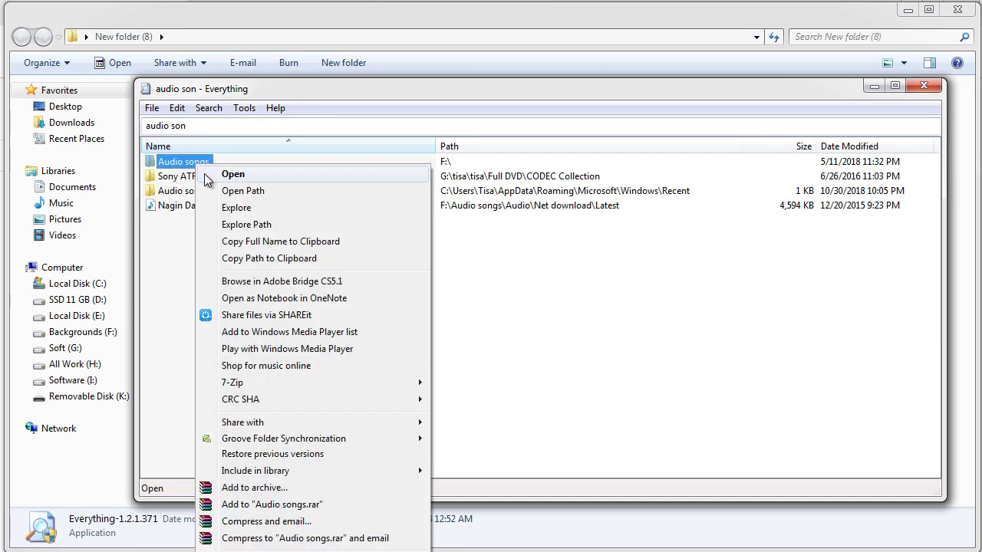
left_click(257, 194)
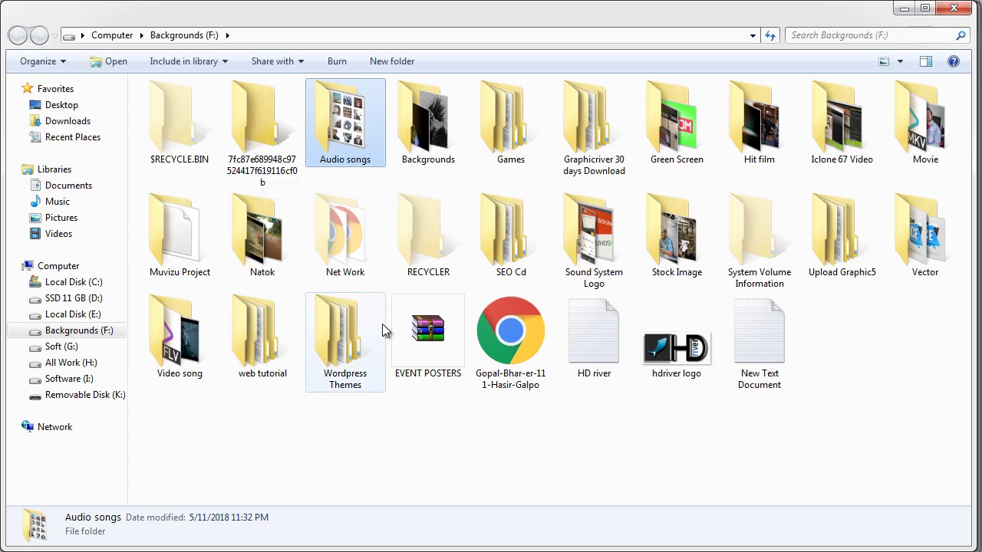
double_click(343, 134)
left_click(18, 35)
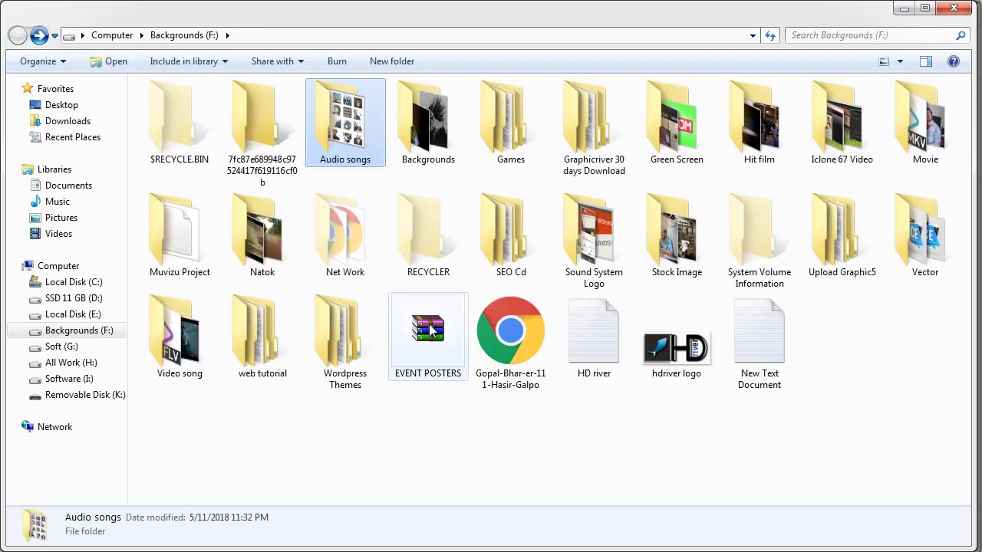
left_click(953, 7)
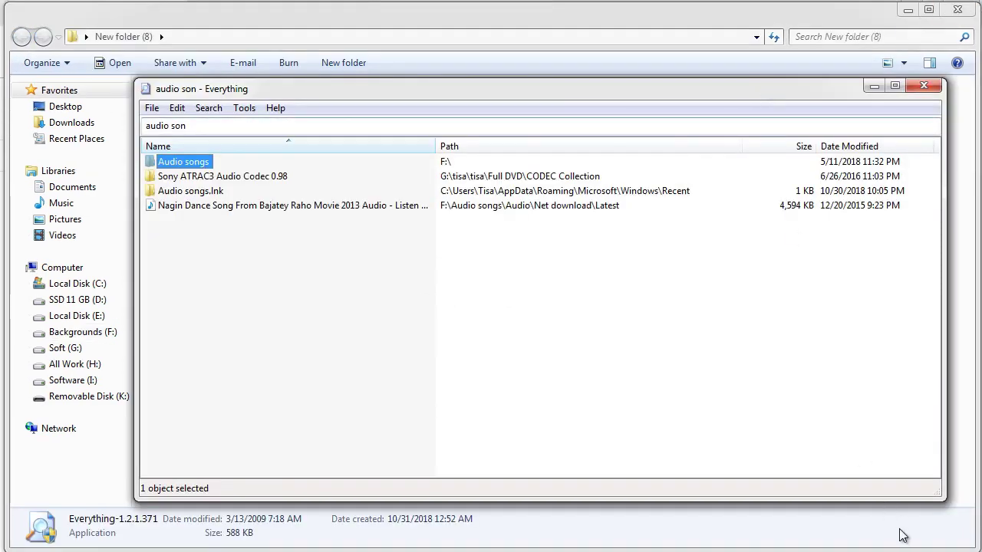
mouse_move(940, 497)
left_mouse_down()
mouse_move(884, 464)
mouse_move(934, 496)
left_mouse_up()
left_click_drag(666, 79, 637, 120)
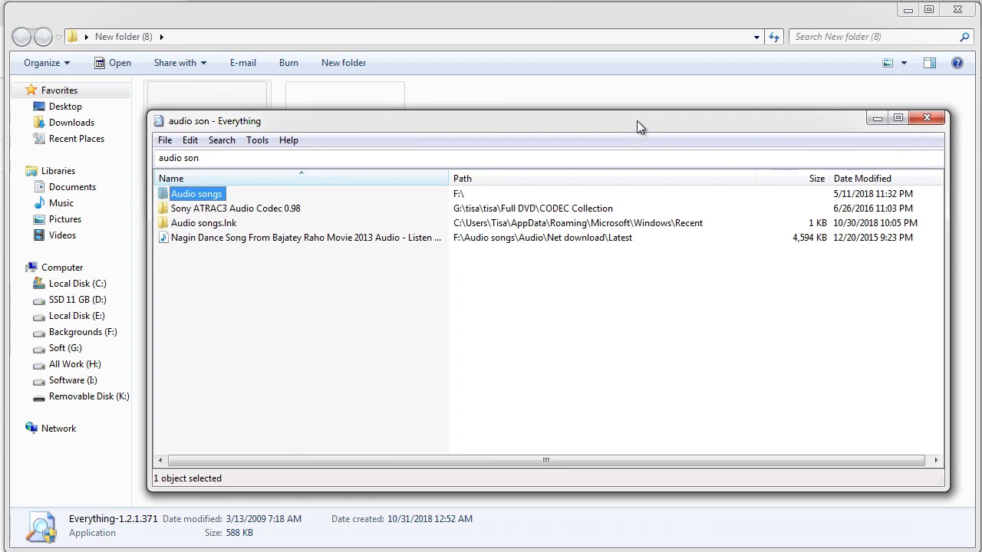
left_click_drag(551, 489, 554, 503)
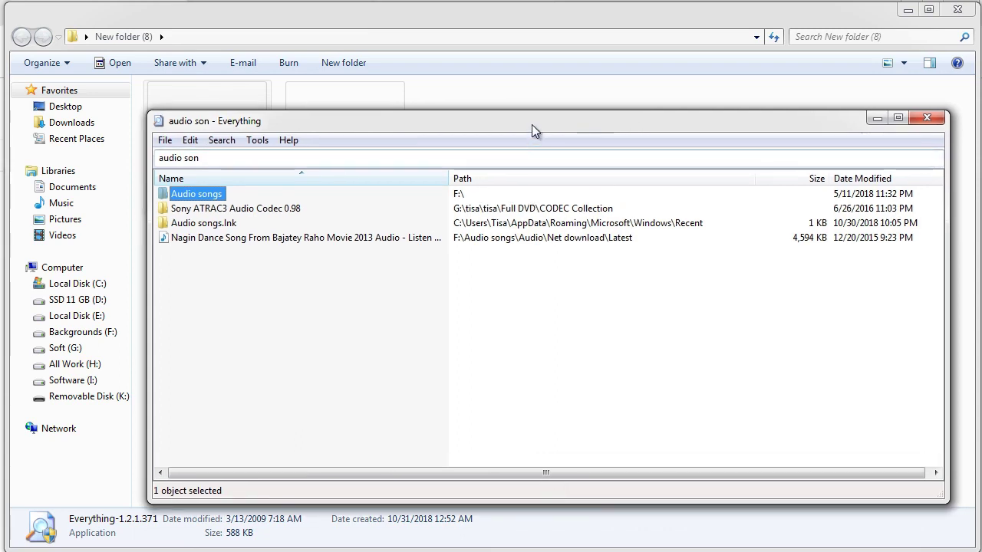
left_click_drag(534, 113, 512, 99)
left_click(322, 291)
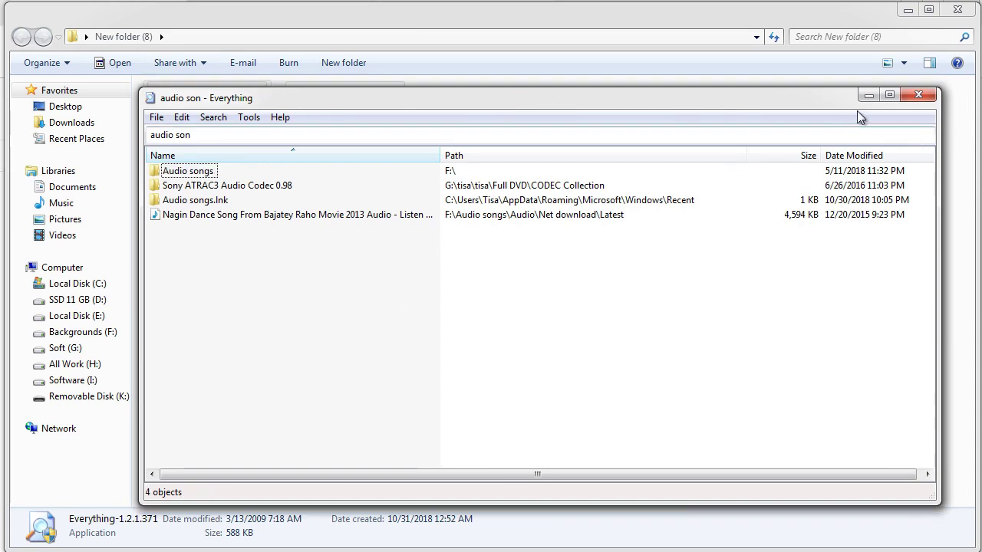
- Close the Everything search window and refresh the folder that contains the program
left_click(918, 94)
right_click(507, 177)
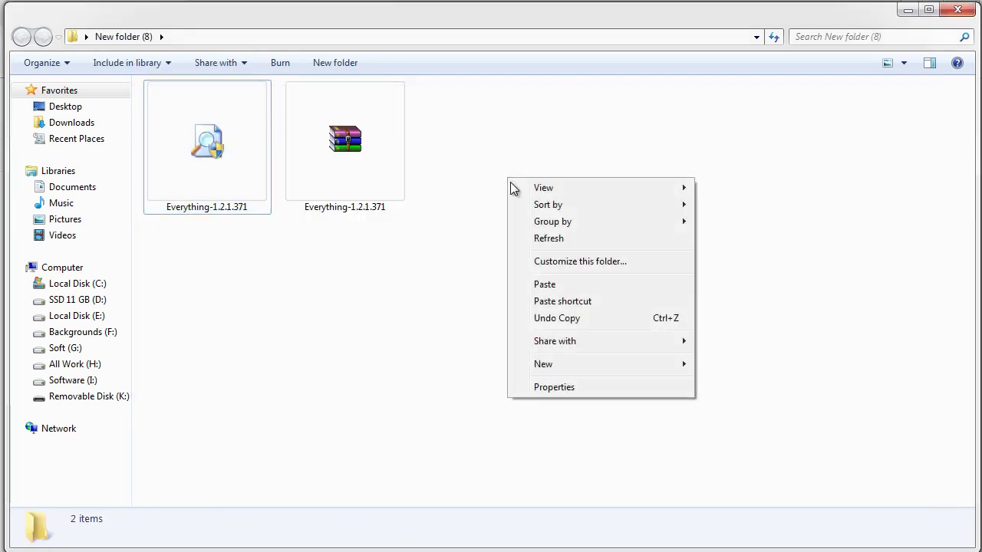
left_click(546, 239)
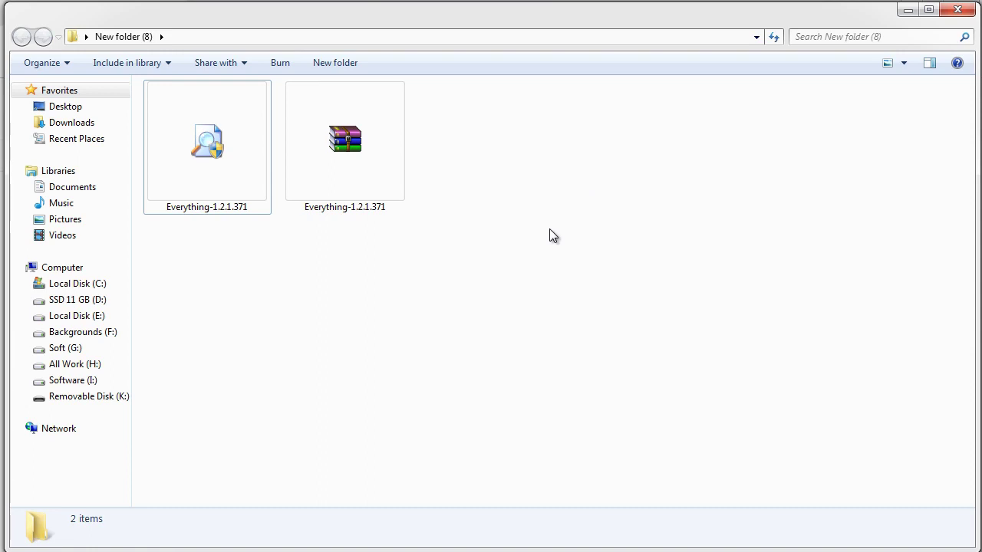
left_click_drag(429, 313, 254, 148)
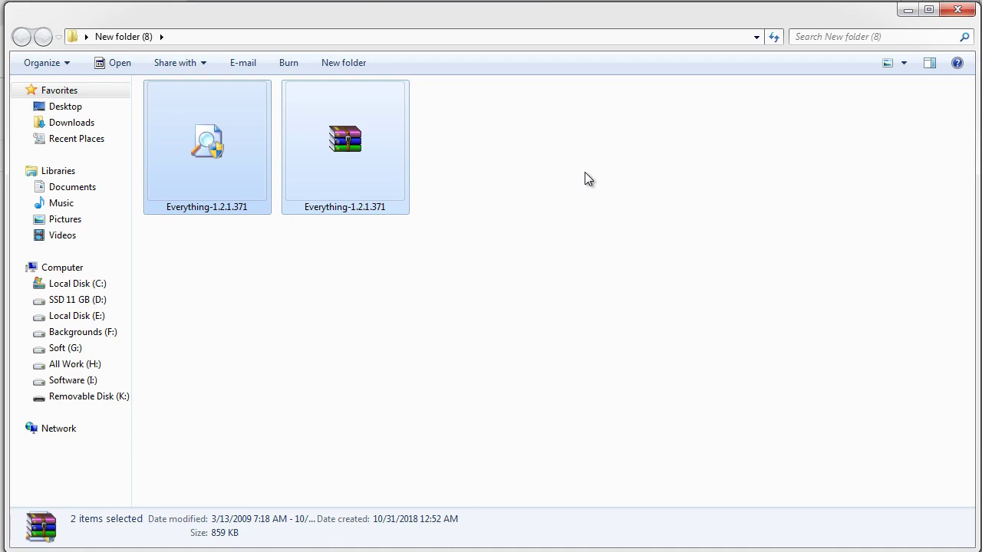
left_click(460, 272)
left_click_drag(456, 277, 253, 132)
left_click(341, 253)
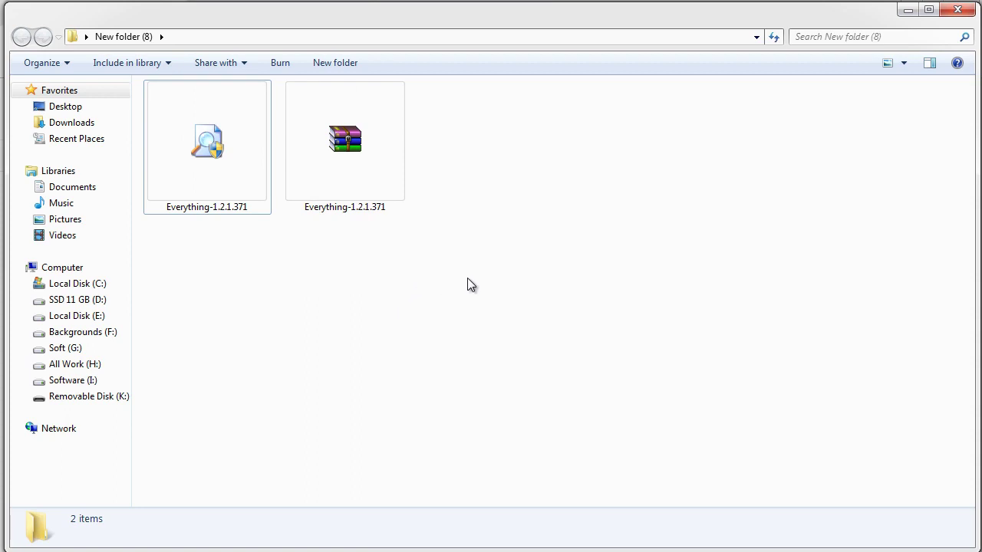
left_click_drag(467, 278, 314, 116)
left_click(482, 293)
left_click_drag(491, 296, 256, 116)
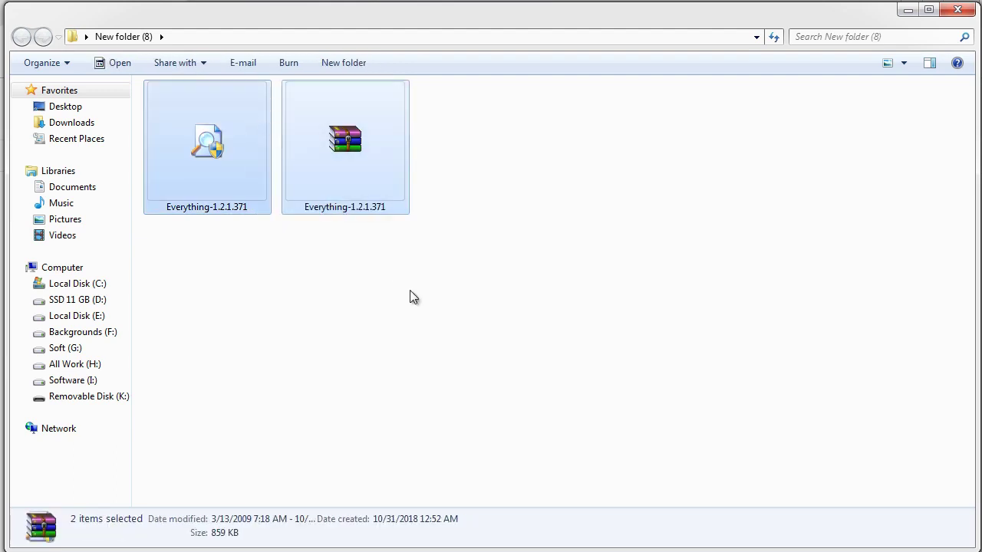
left_click(409, 298)
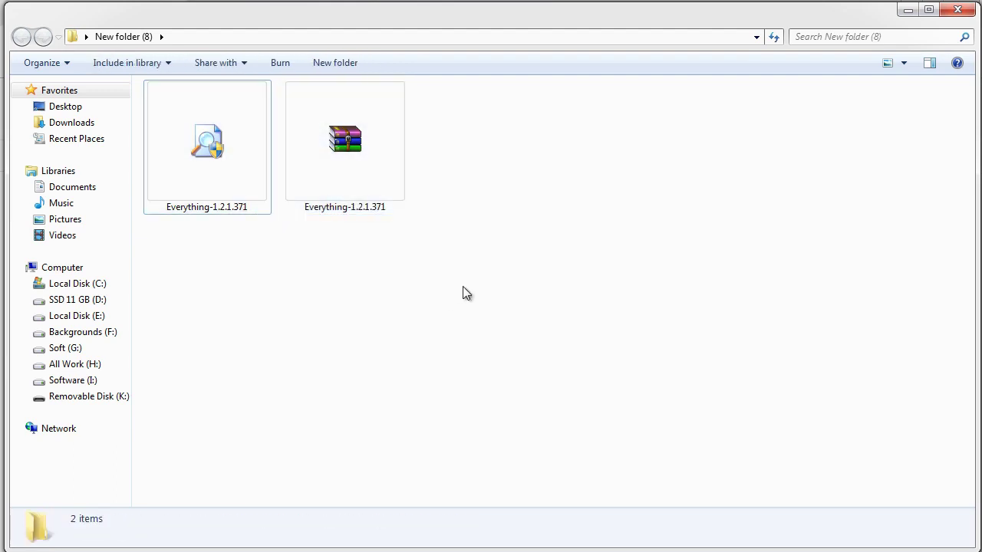
left_click_drag(647, 320, 489, 242)
left_click_drag(667, 336, 511, 258)
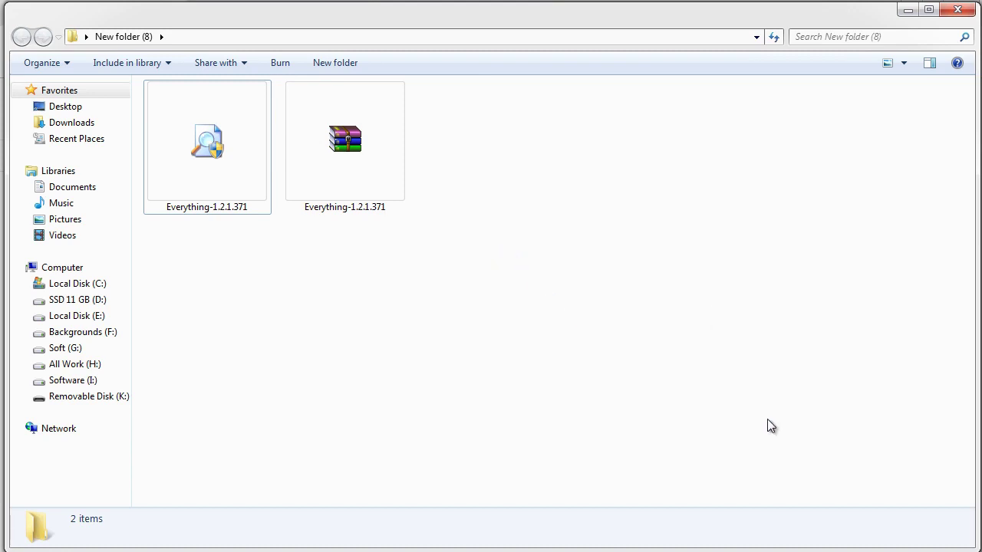